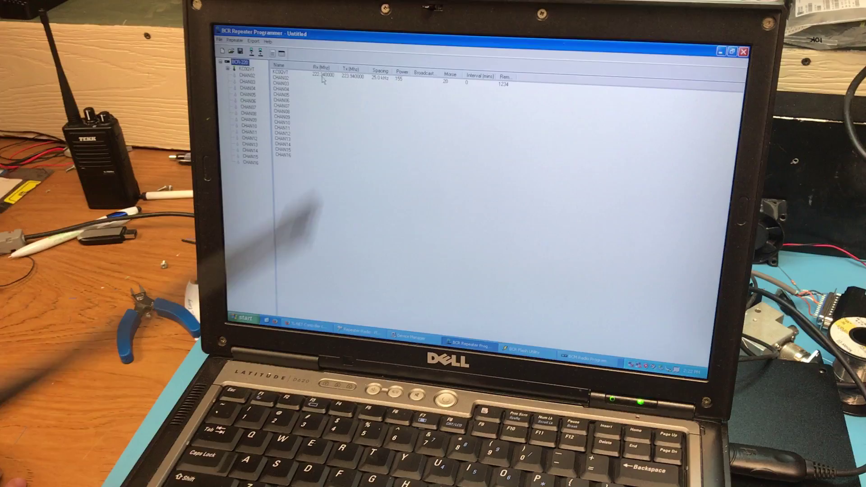
double_click(339, 82)
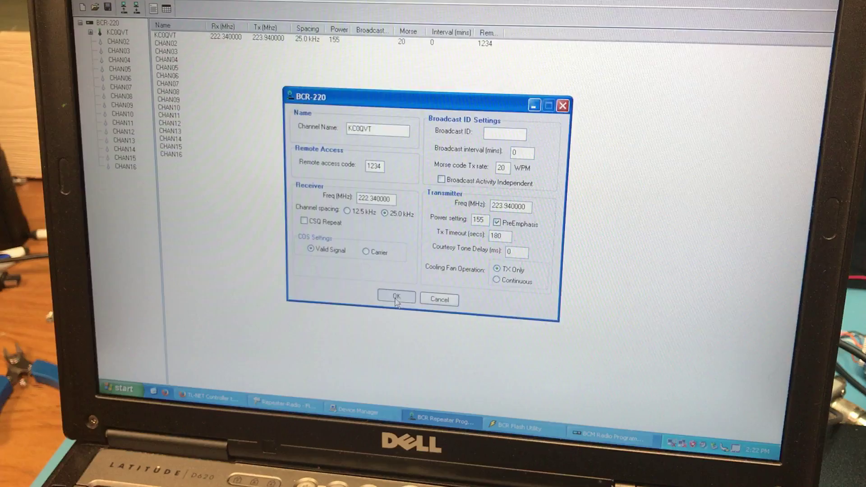
Step: Close the KC0QVT settings to show the user slot table with SYS-OP at tone 100.0
click(395, 290)
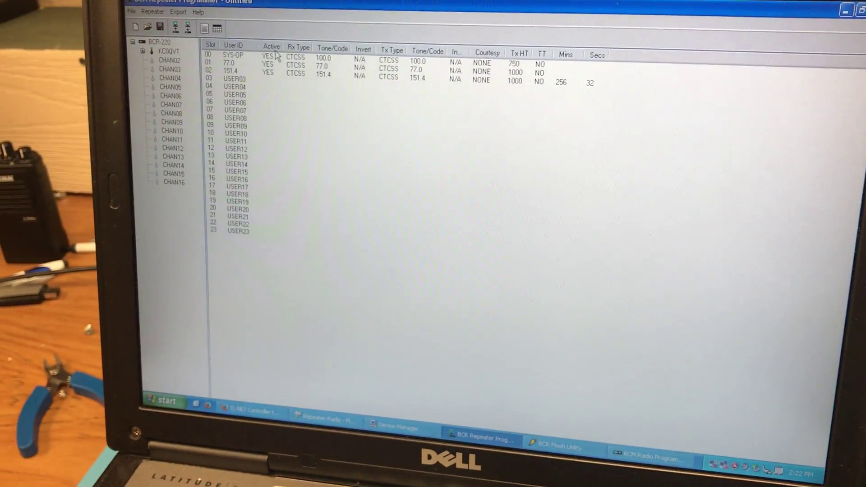